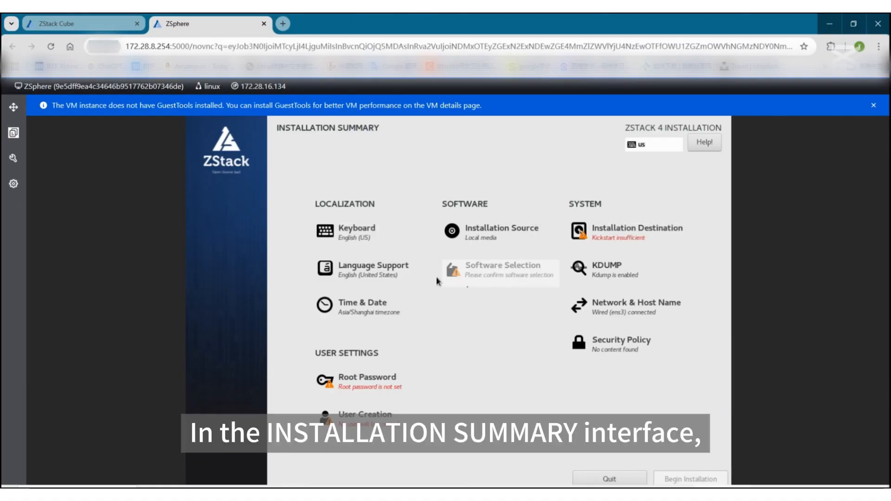
Enter the root password, confirm it, and return to the installation summary
click(373, 380)
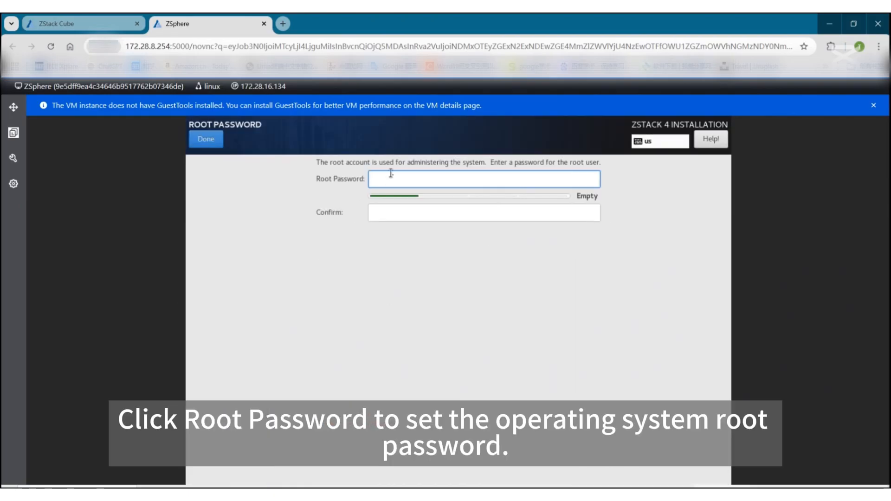
text(password123)
click(422, 218)
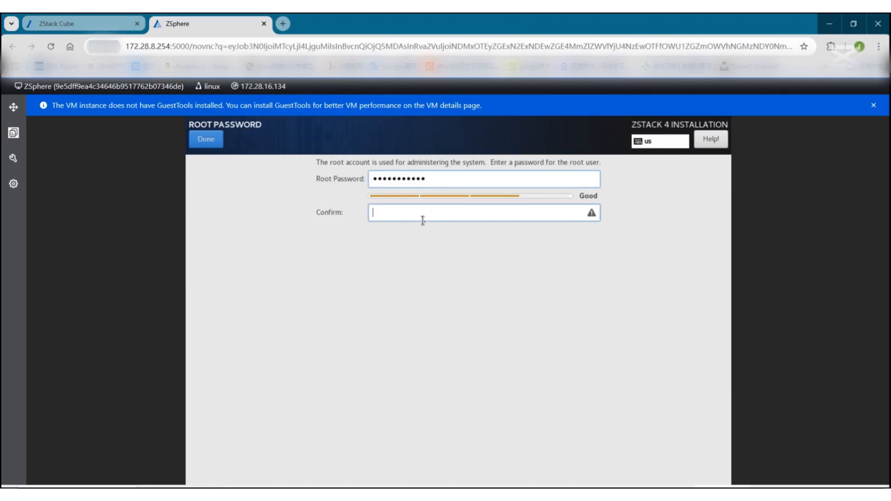
text(password123)
click(205, 140)
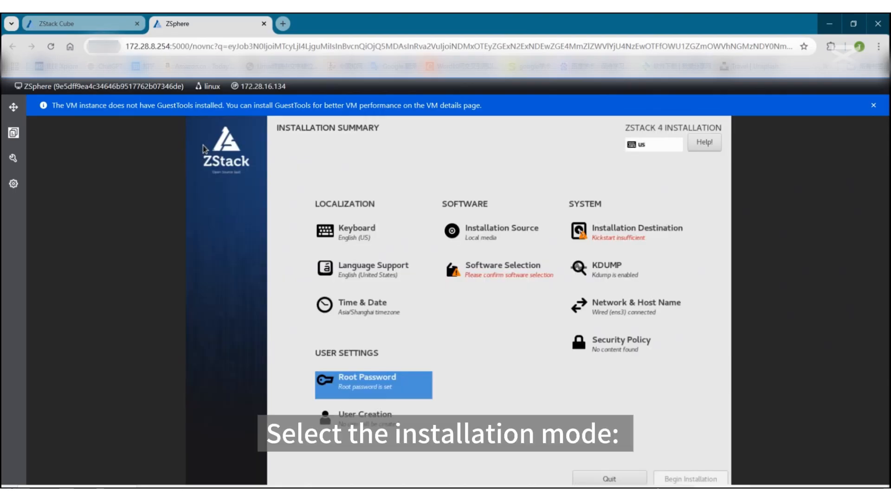
Choose ZStack ZSphere Management Node as the base environment in Software Selection
click(538, 278)
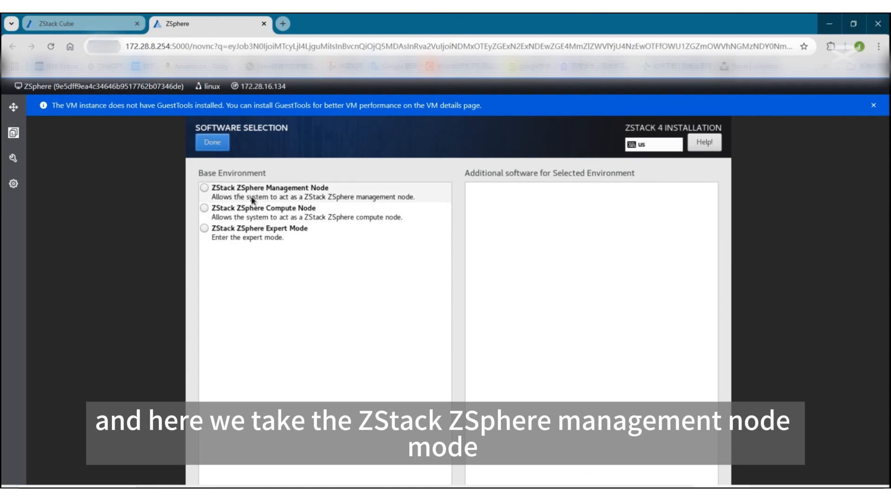
click(236, 196)
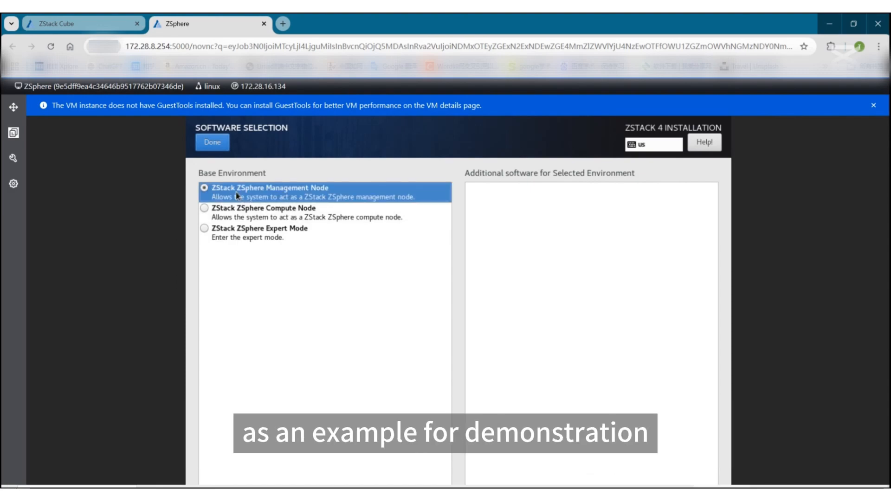
click(221, 145)
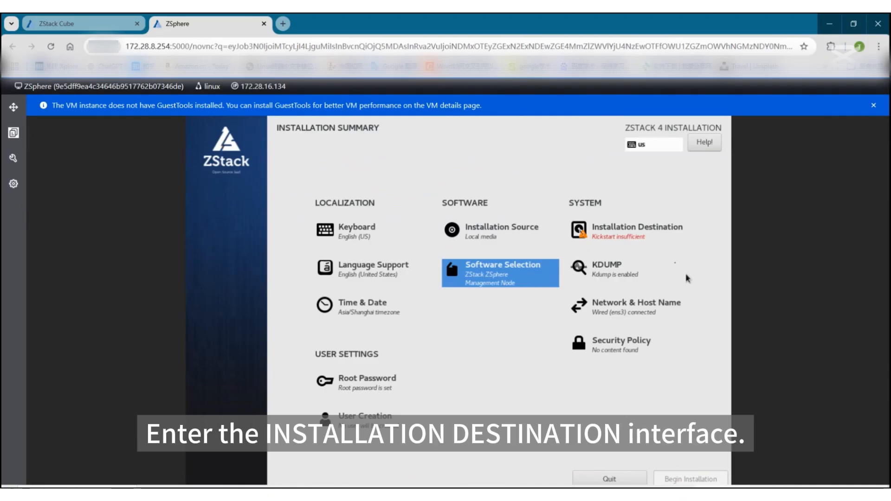
Select Custom storage configuration for the 100 GiB installation disk
click(643, 241)
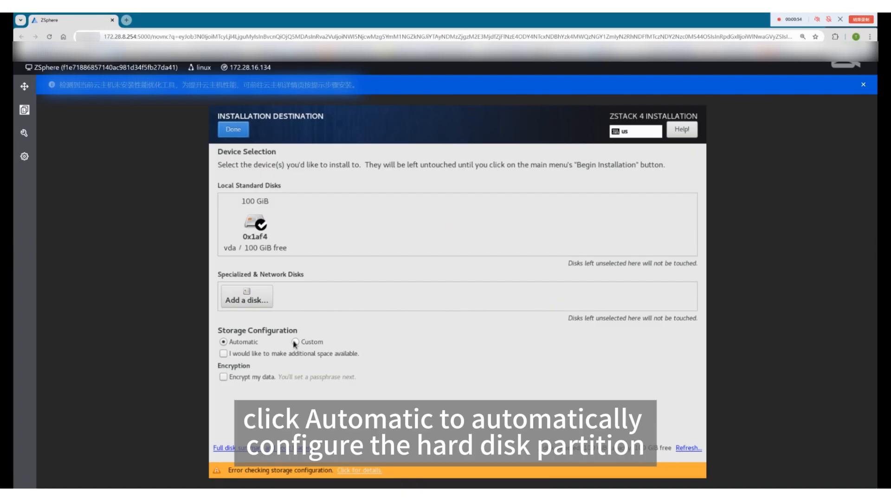
click(295, 342)
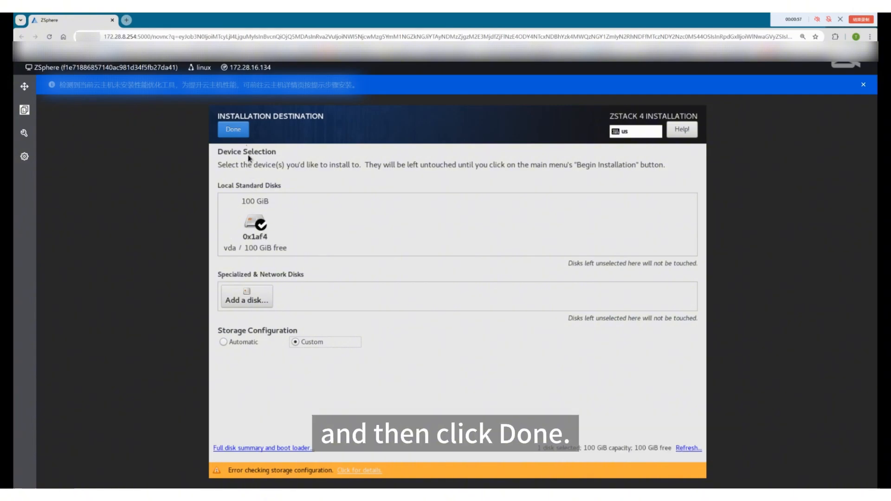
click(237, 128)
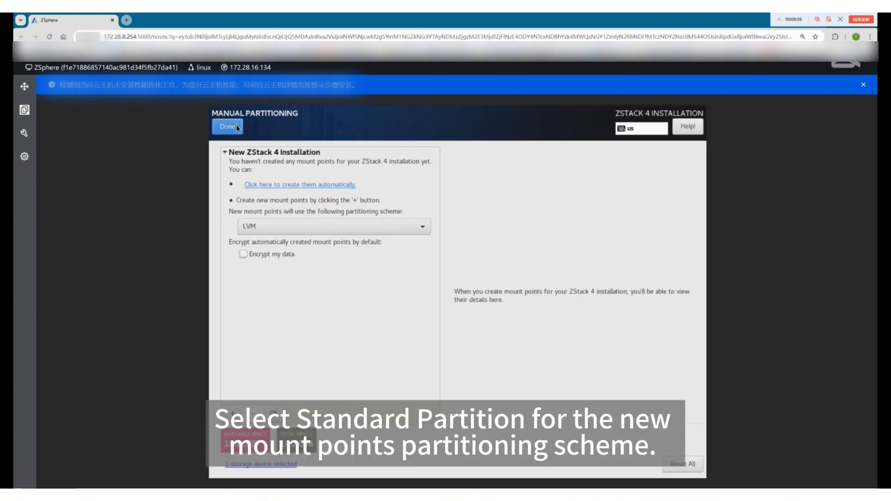
Switch to Standard Partition scheme and add a 1GB /boot mount point
click(282, 230)
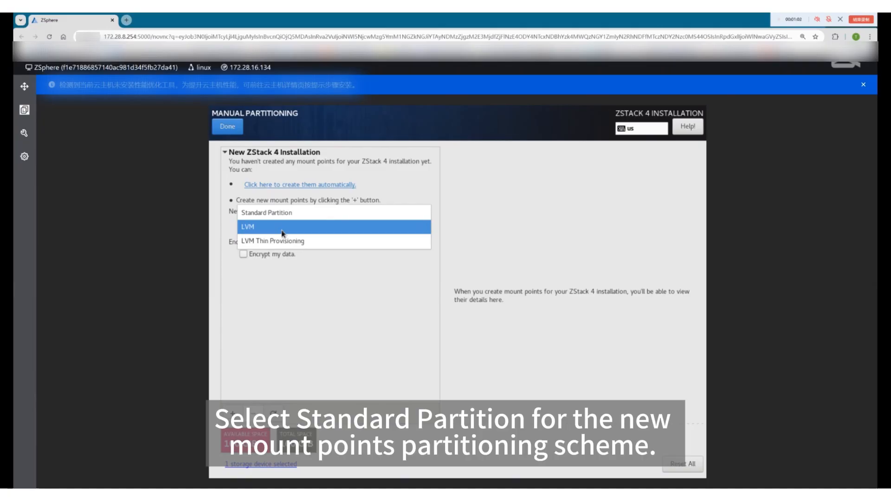
click(279, 213)
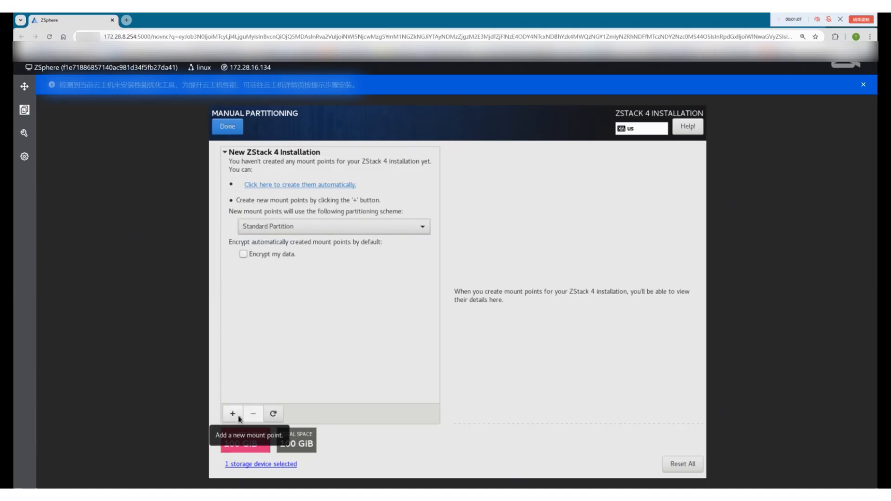
click(239, 415)
text(/)
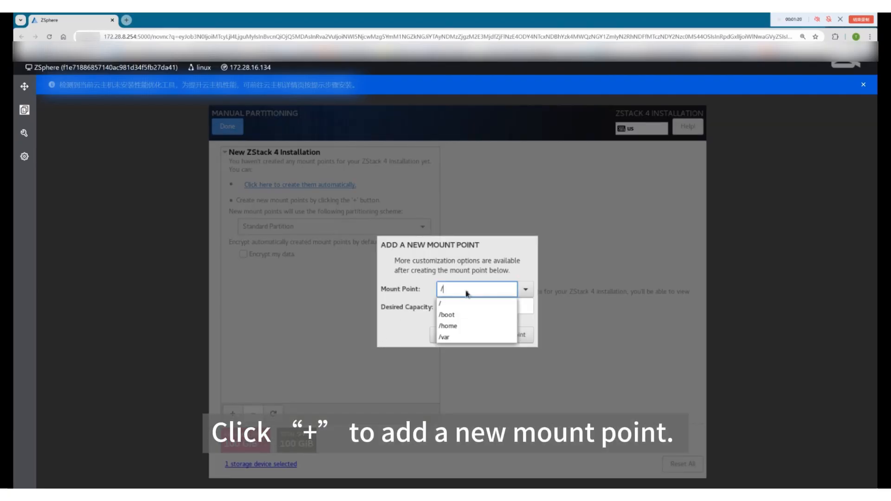
click(447, 316)
click(448, 304)
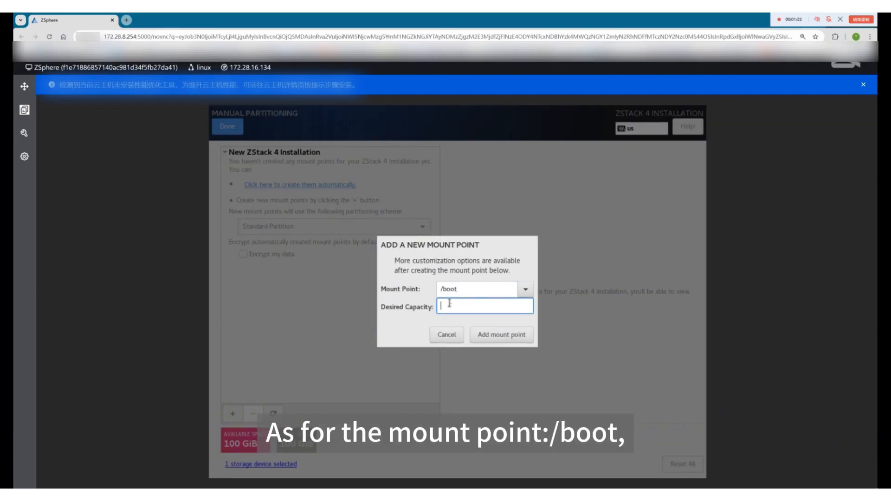
text(1GB)
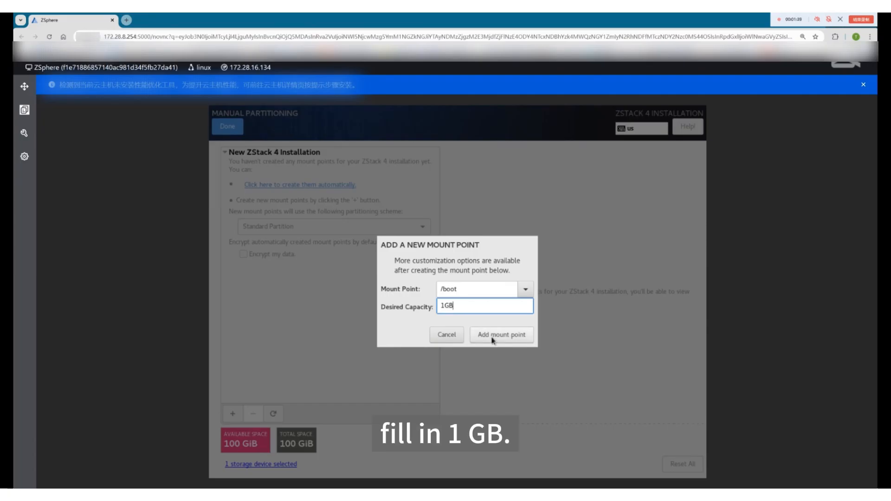
click(493, 338)
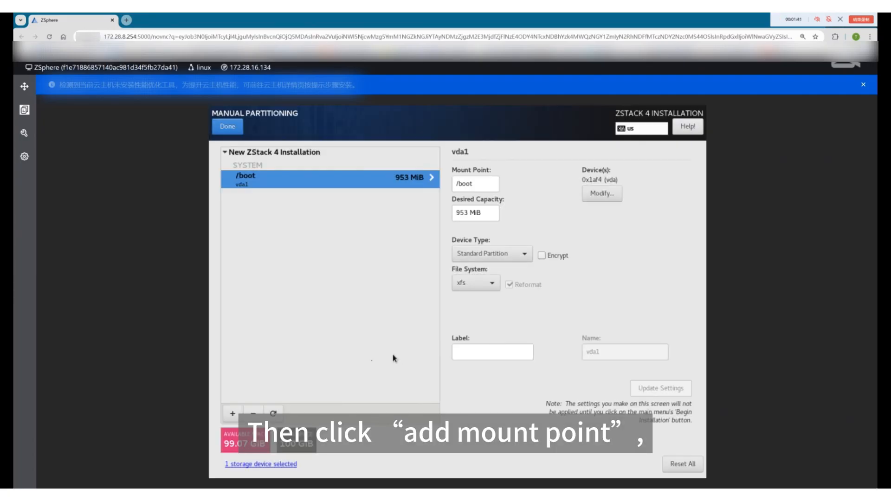
Add the root (/) partition using the remaining disk space
click(234, 414)
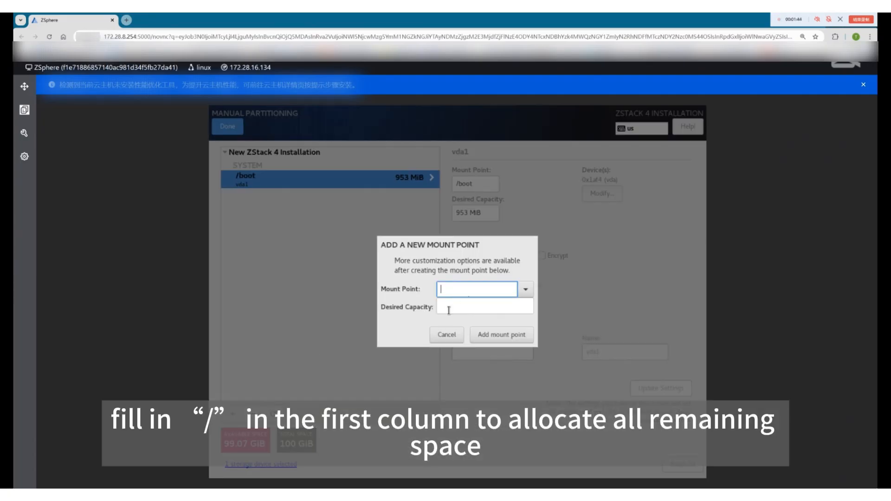
click(526, 289)
click(462, 307)
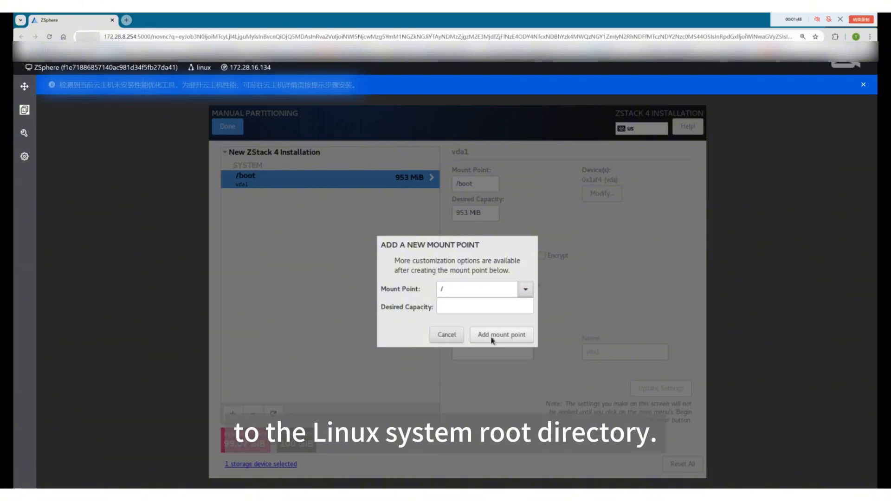
click(493, 338)
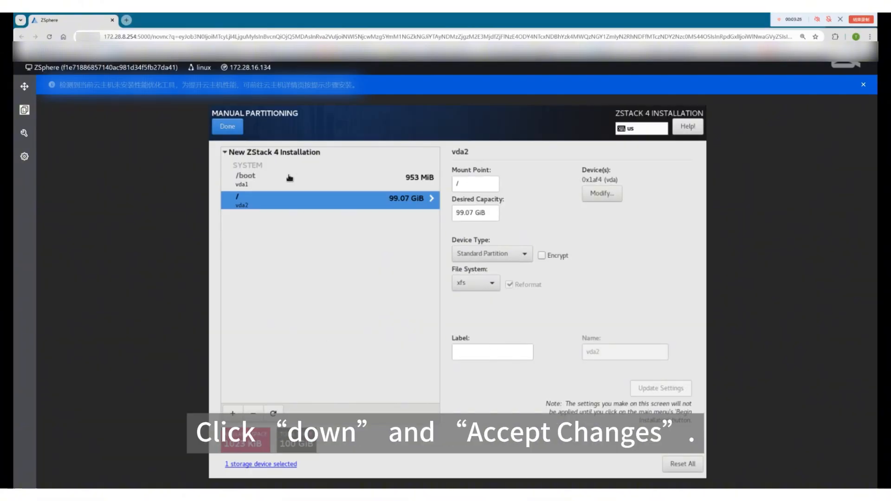
click(290, 177)
click(228, 128)
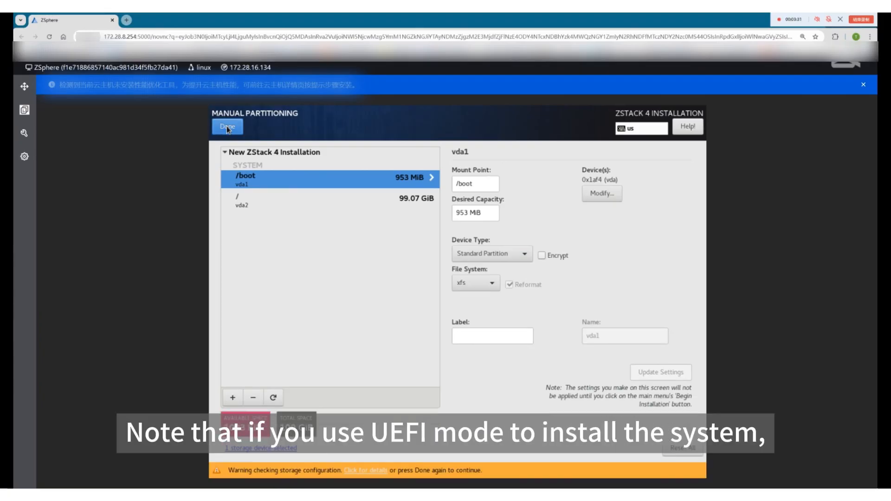
Finish partitioning and accept the summary of disk changes
click(227, 127)
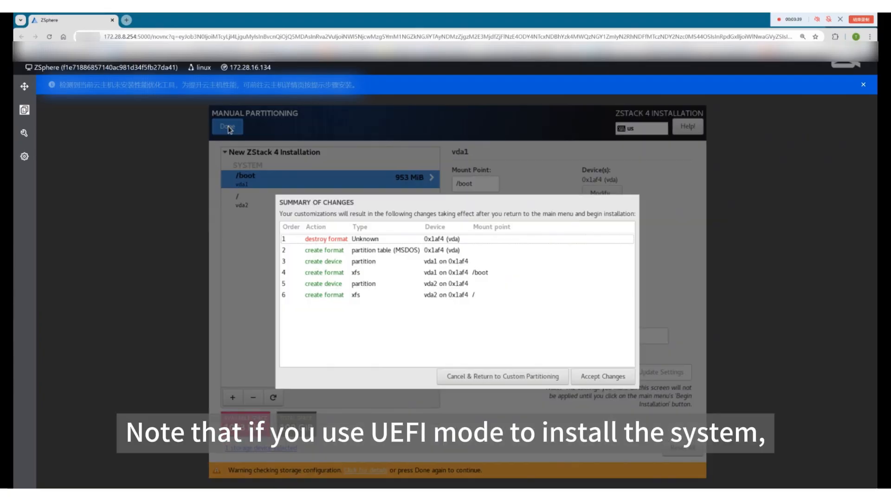
click(591, 378)
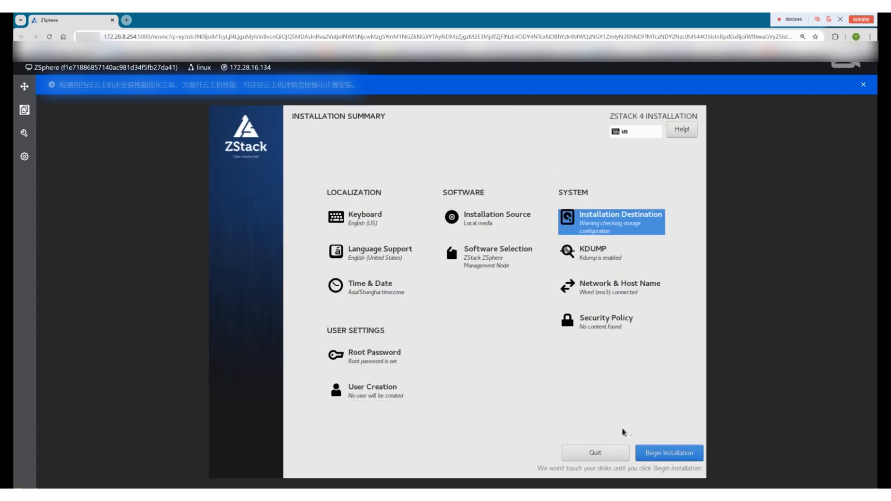
Begin the operating system installation from the Installation Summary
click(656, 457)
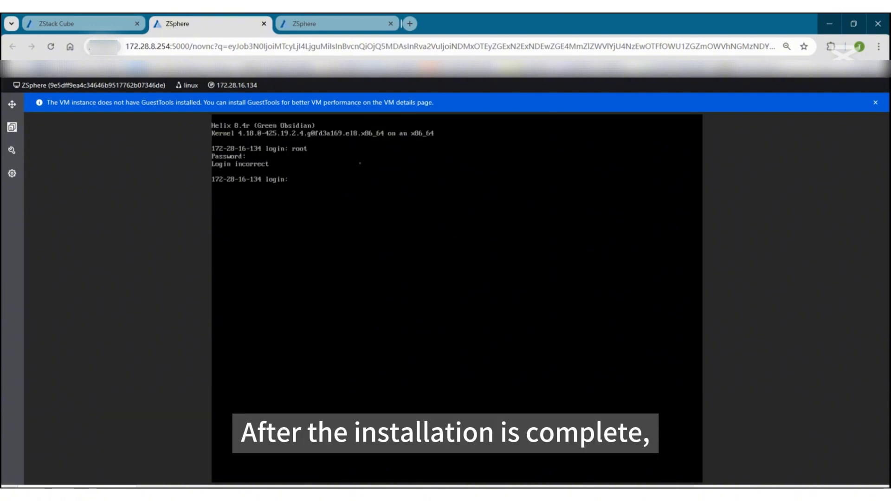
Log in to the VM console as root
text(root)
key(Return)
key(Return)
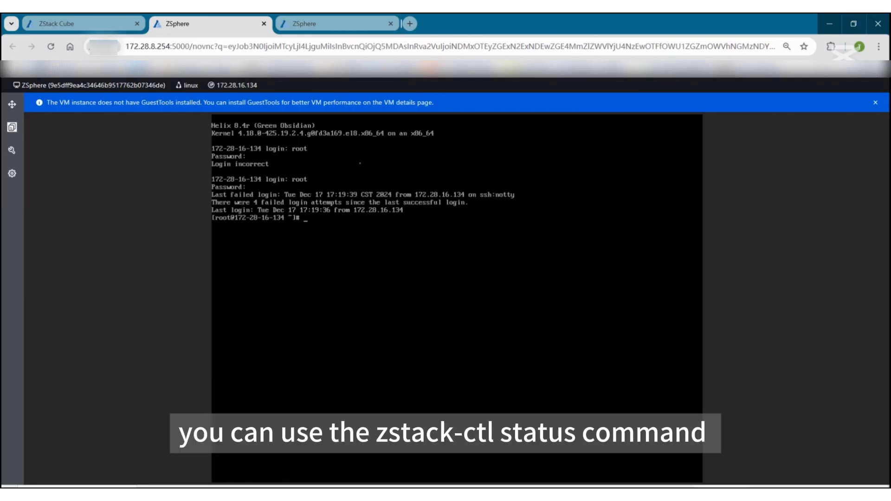
key(Return)
text(zstac)
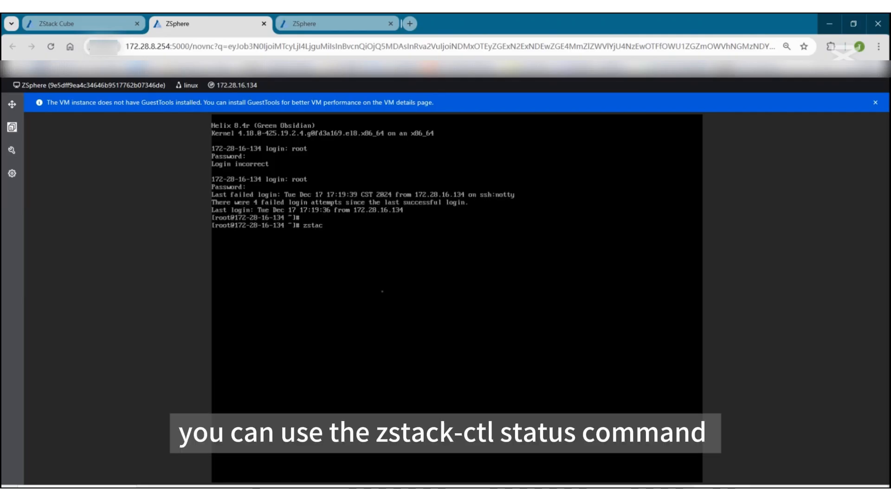
text(k-c)
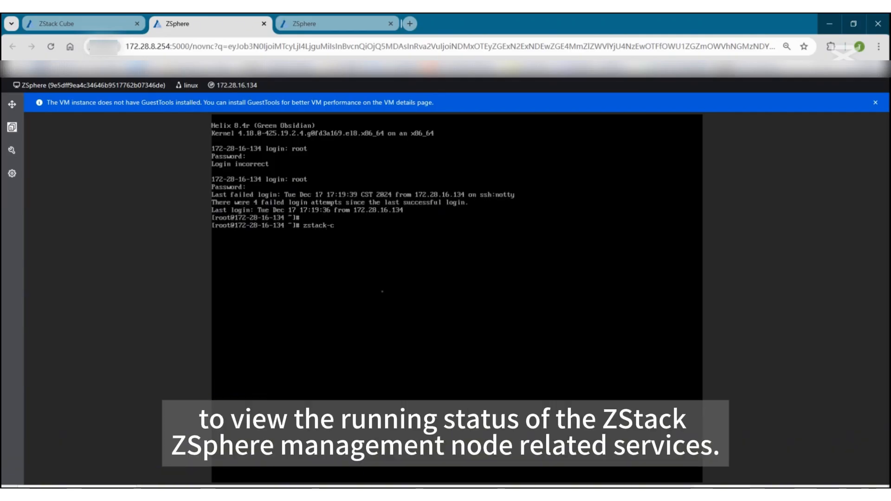
text(tl status)
key(Return)
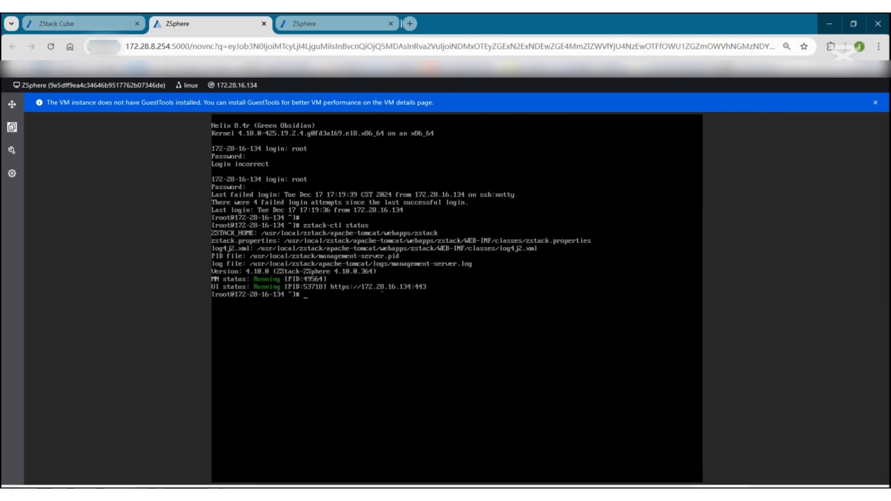
key(ctrl+n)
text(https://172.2)
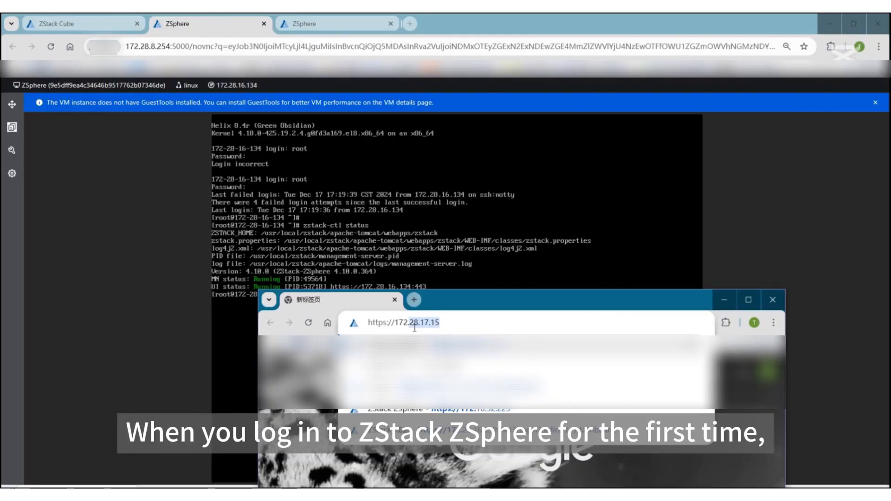
text(8.1)
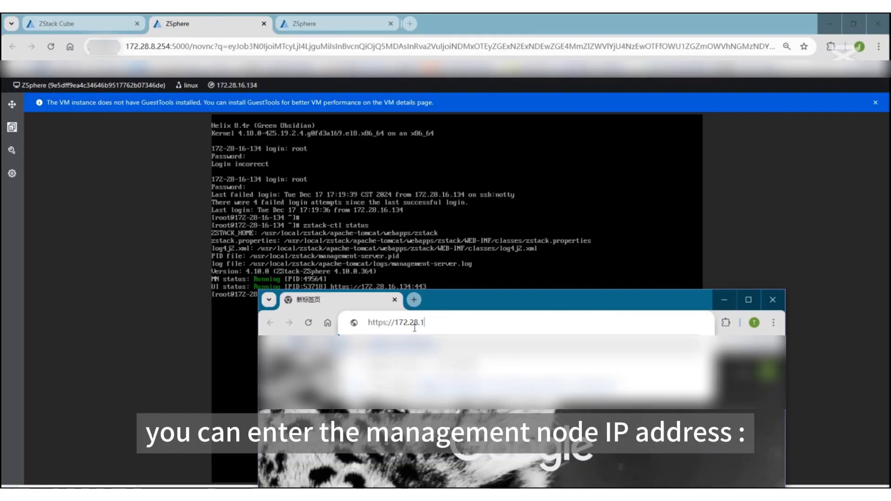
text(6.134:)
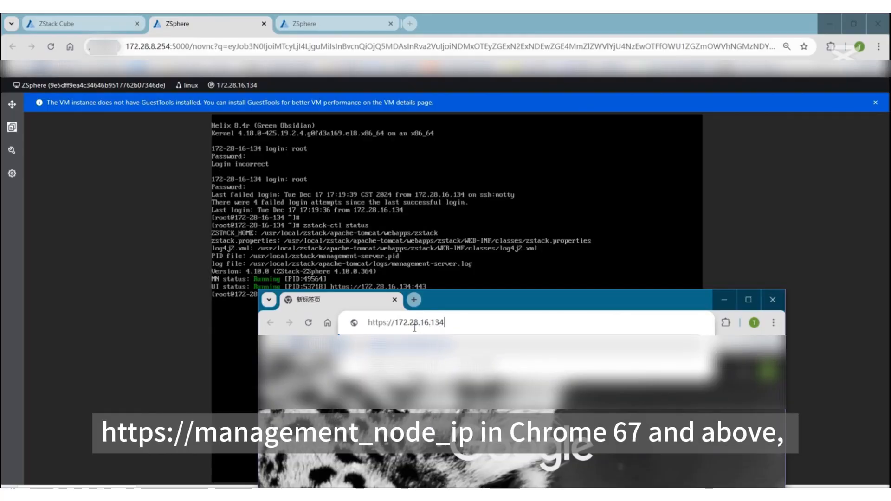
text(443)
key(Return)
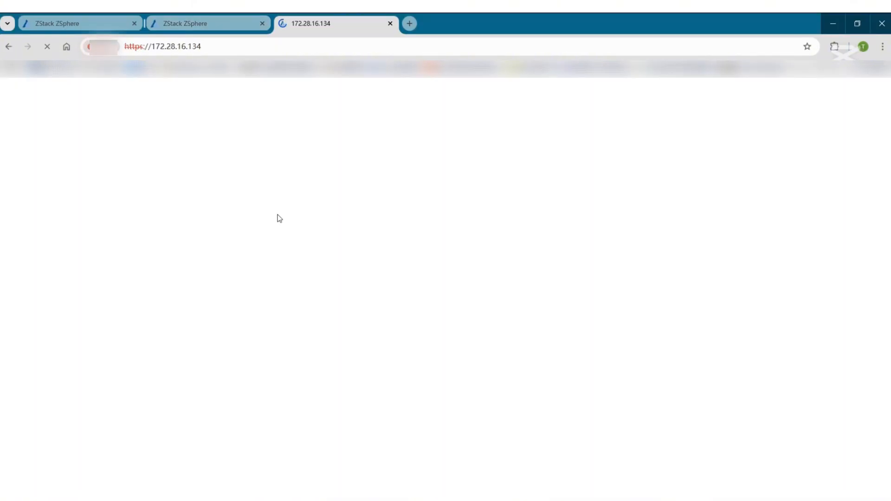
Log in to the web console as admin with the administrator password
click(207, 277)
text(admin)
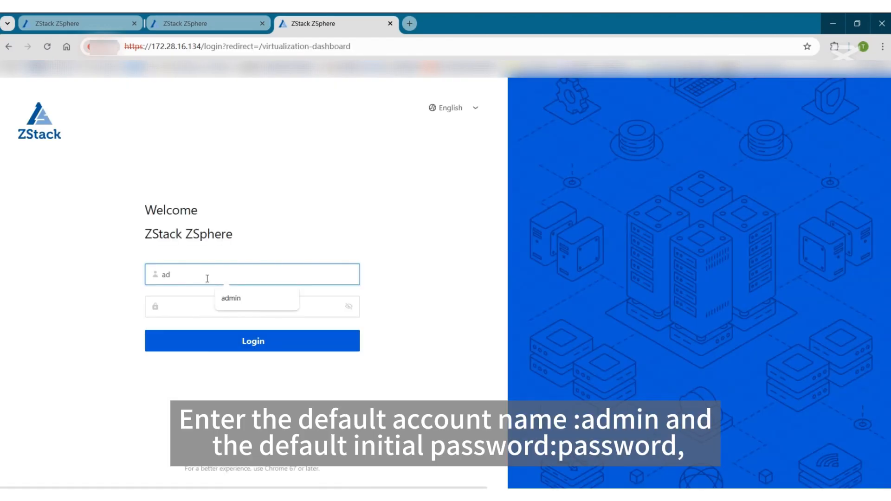
click(208, 310)
text(passwor)
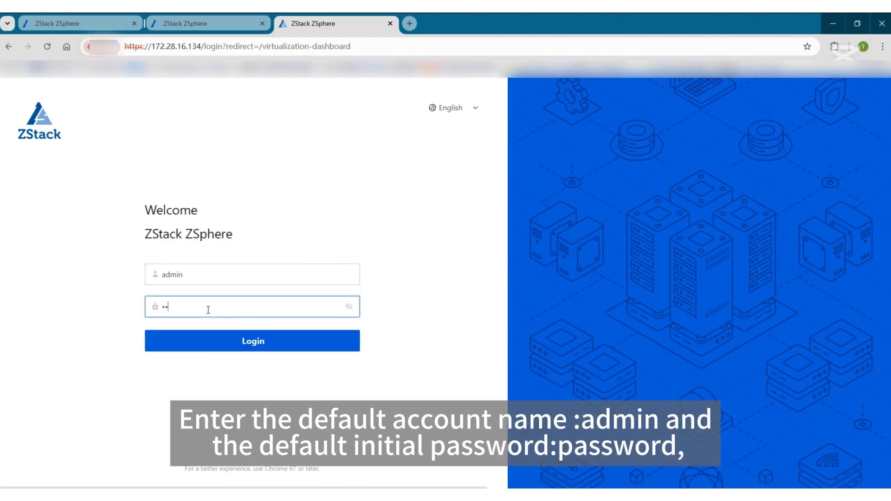
click(288, 348)
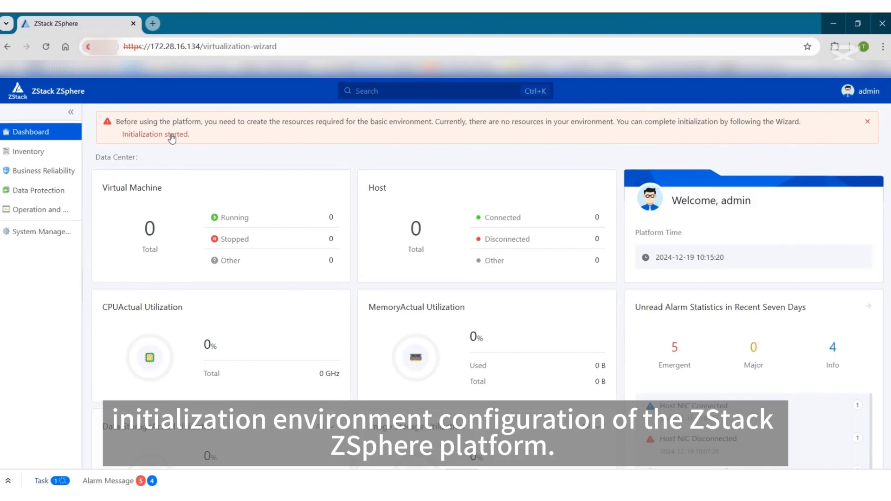
Start the Initialization Wizard from the dashboard's warning banner link
click(172, 138)
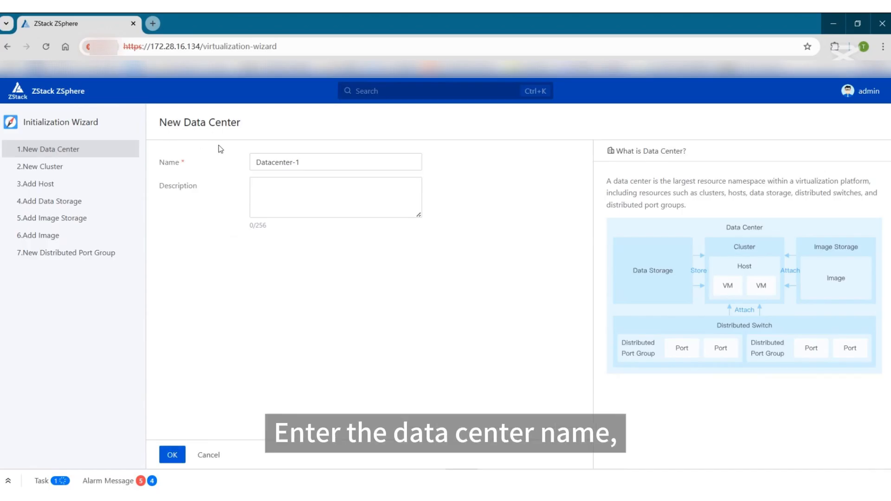
Create data center Datacenter-1 with no description
click(288, 166)
click(281, 195)
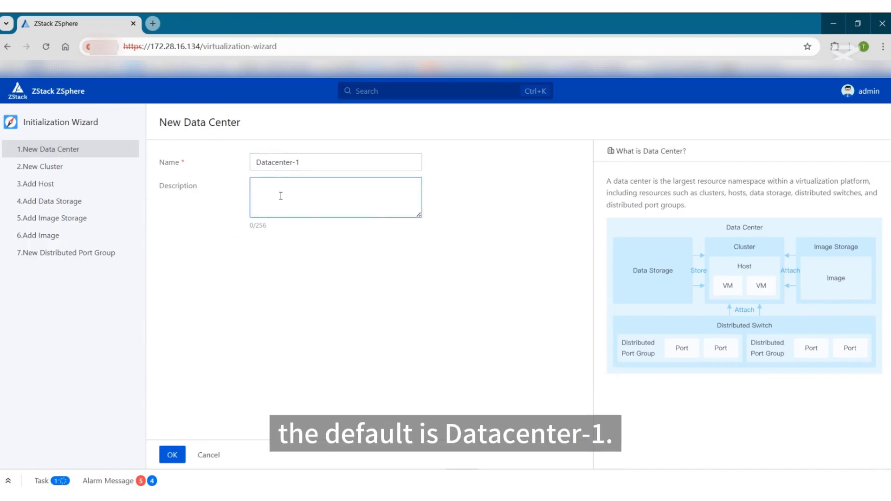
click(247, 310)
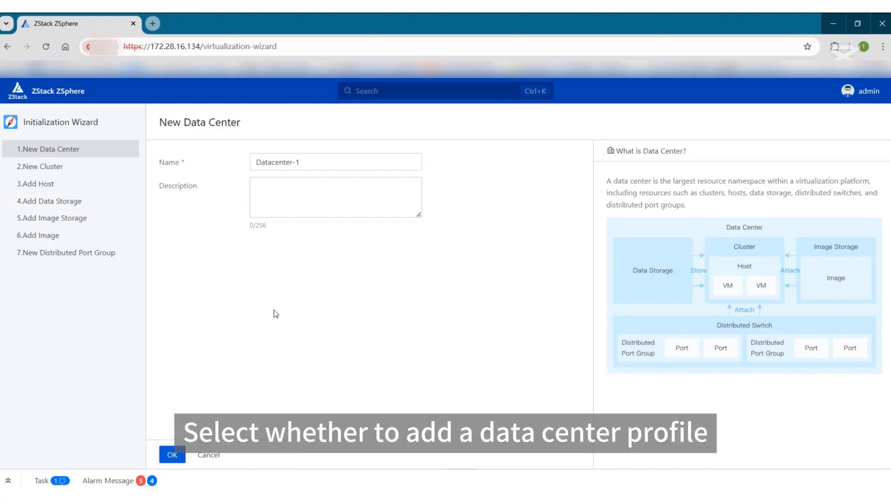
click(179, 457)
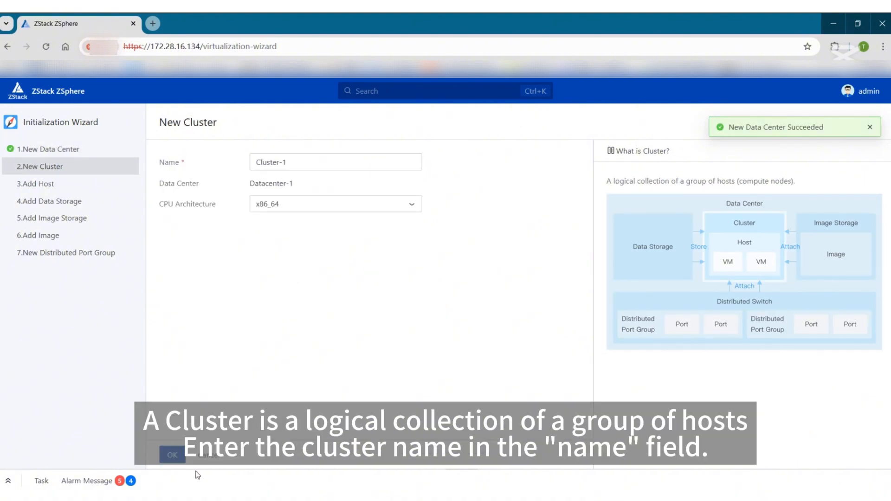
Create cluster Cluster-1 with x86_64 CPU architecture
drag(202, 473, 253, 431)
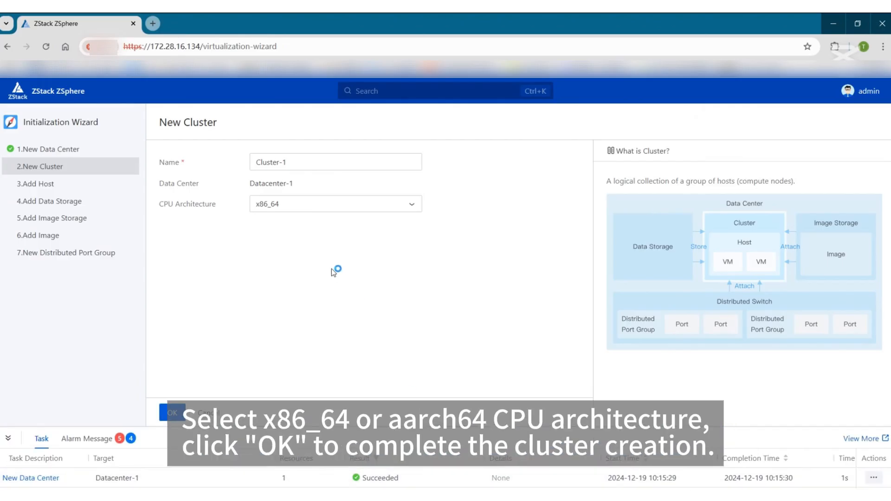
click(317, 205)
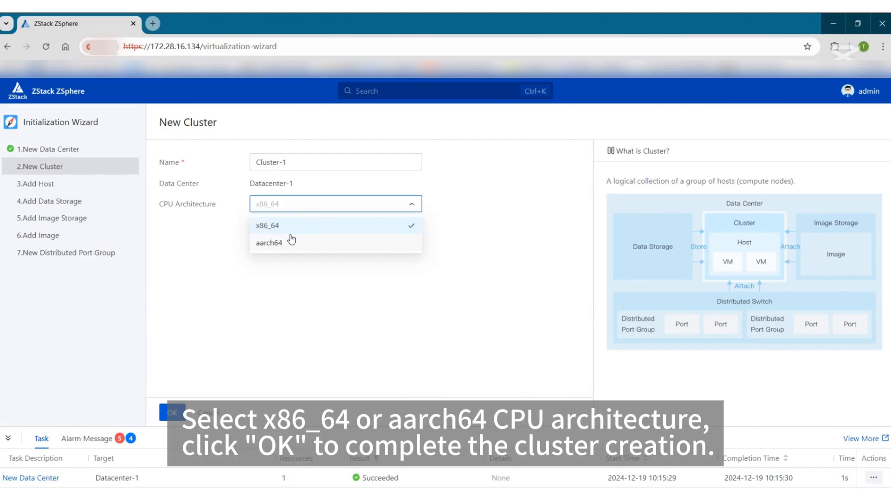
click(226, 328)
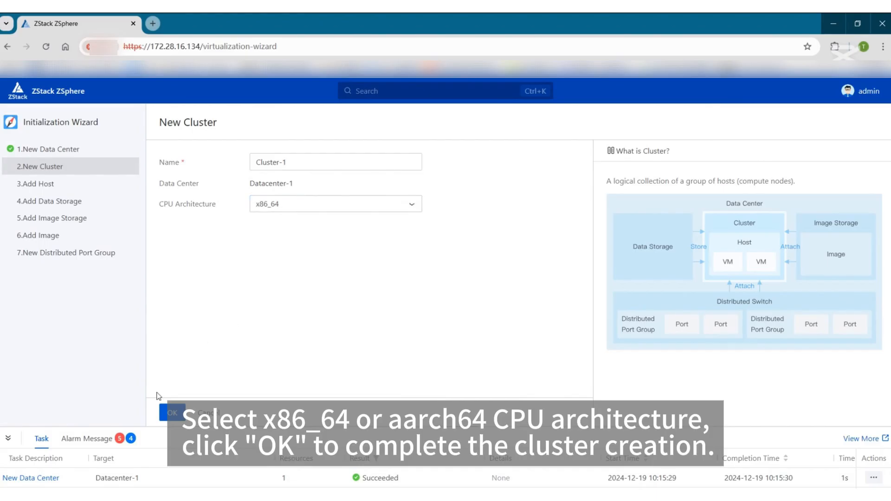
click(171, 414)
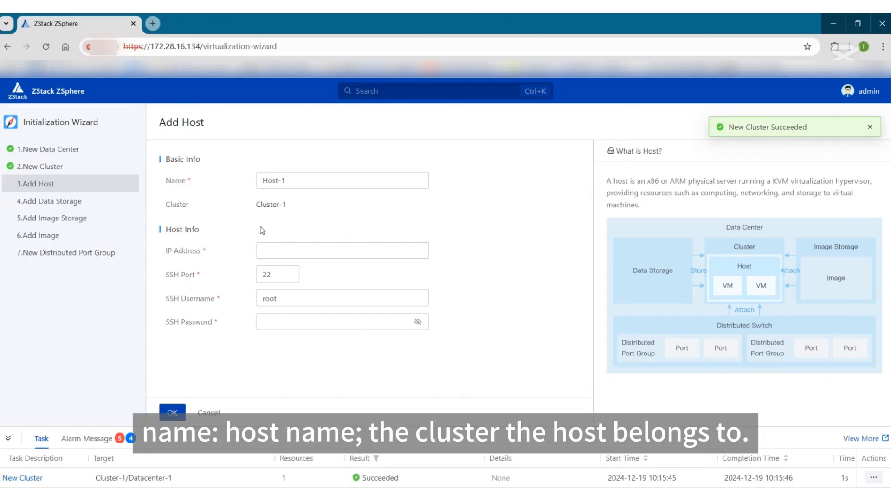
Add Host-1 at 172.28.16.134 with the root SSH password and submit it
click(284, 258)
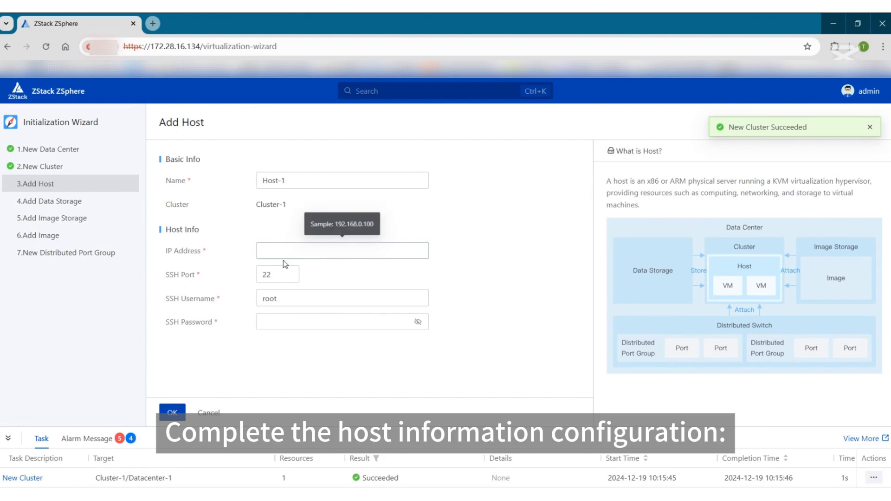
click(288, 319)
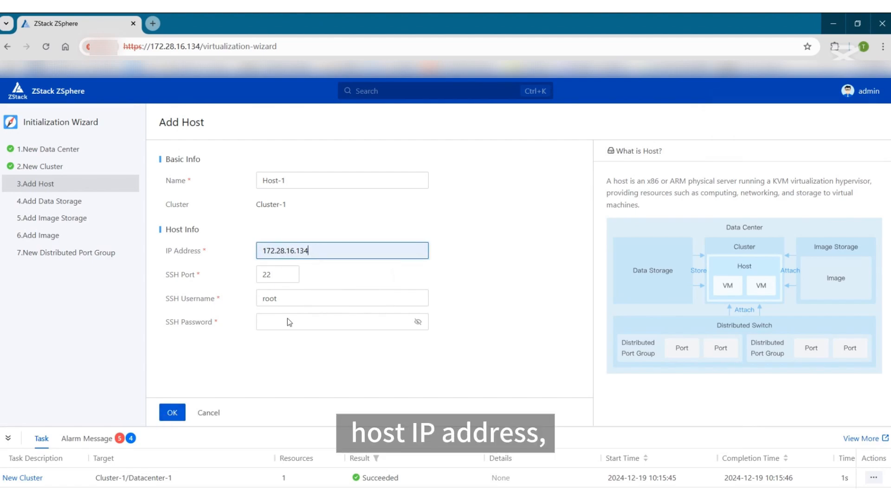
click(287, 320)
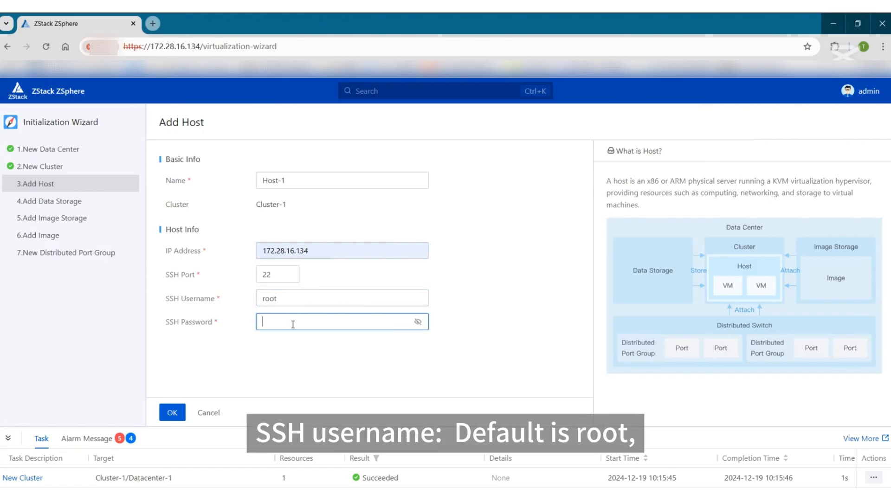
text(password1)
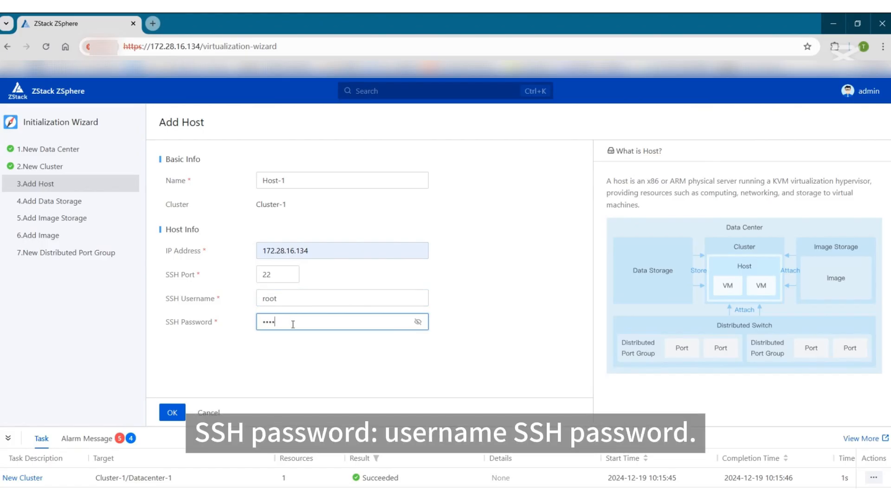
text(23)
click(172, 414)
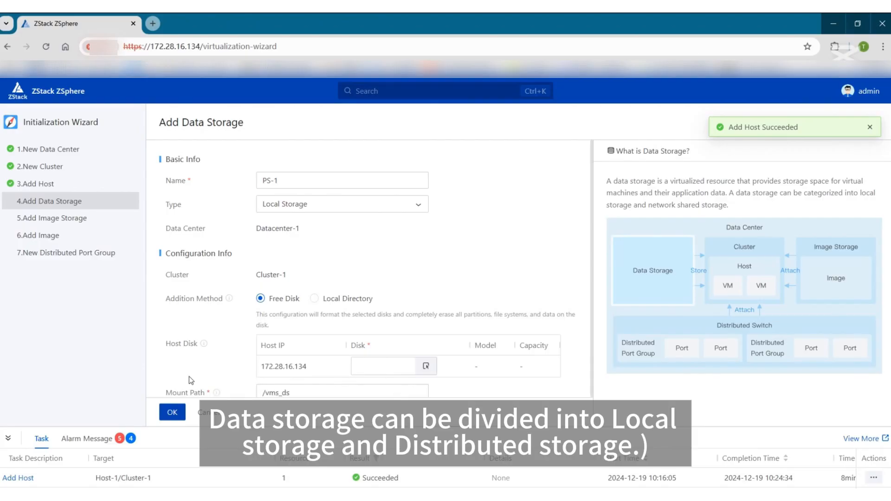
Use a local directory for PS-1, keeping Local Storage type and mount path /vms_ds
click(314, 298)
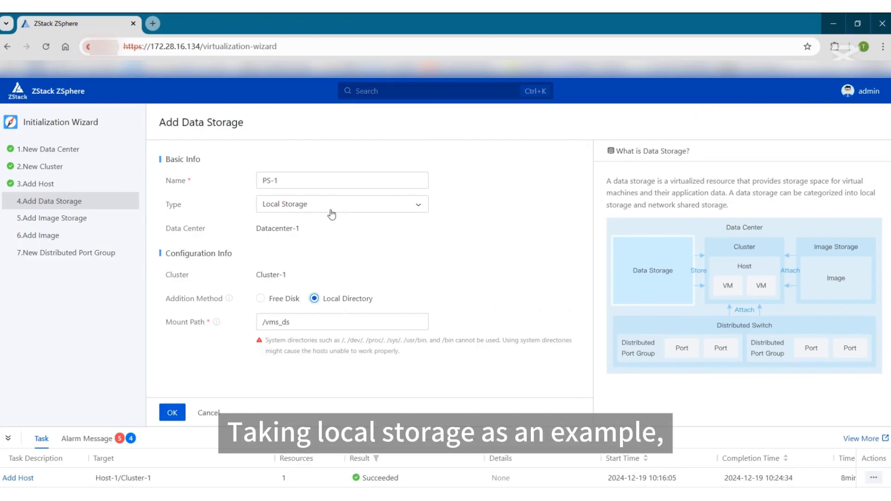
click(331, 213)
click(331, 212)
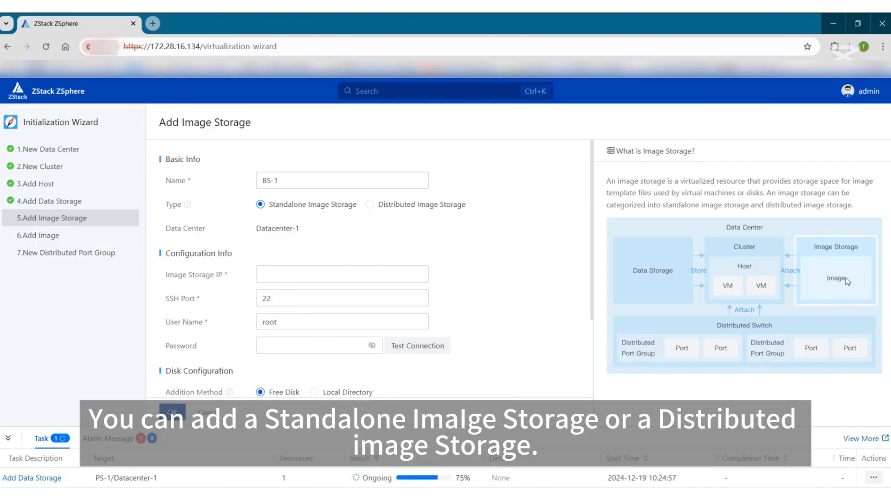
Point BS-1 at 172.28.16.134, enter the SSH password, and test the connection
click(297, 274)
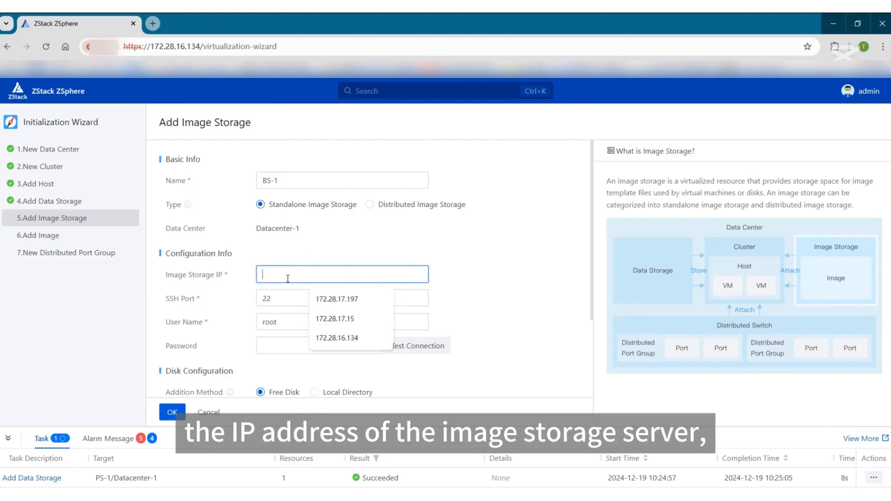
click(340, 338)
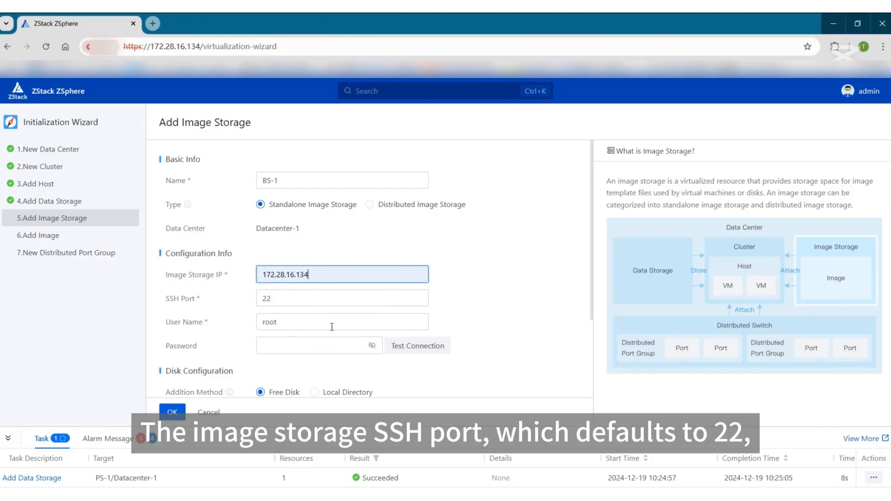
click(301, 300)
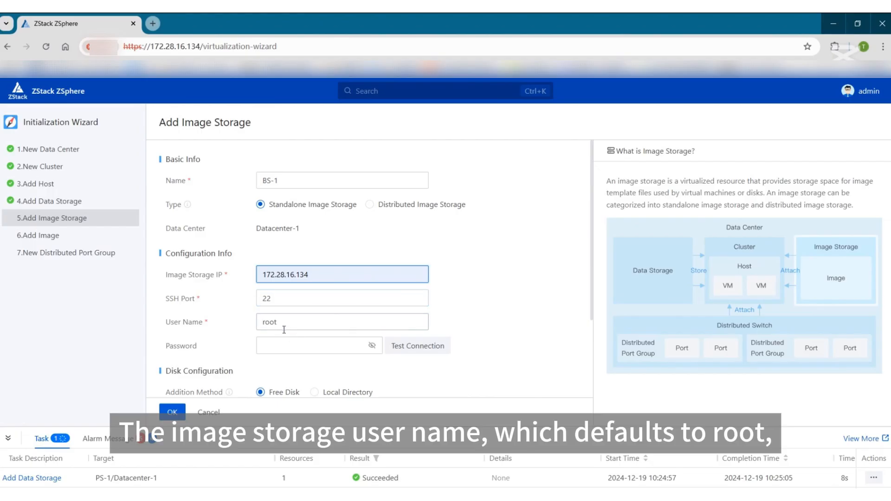
click(292, 349)
text(password)
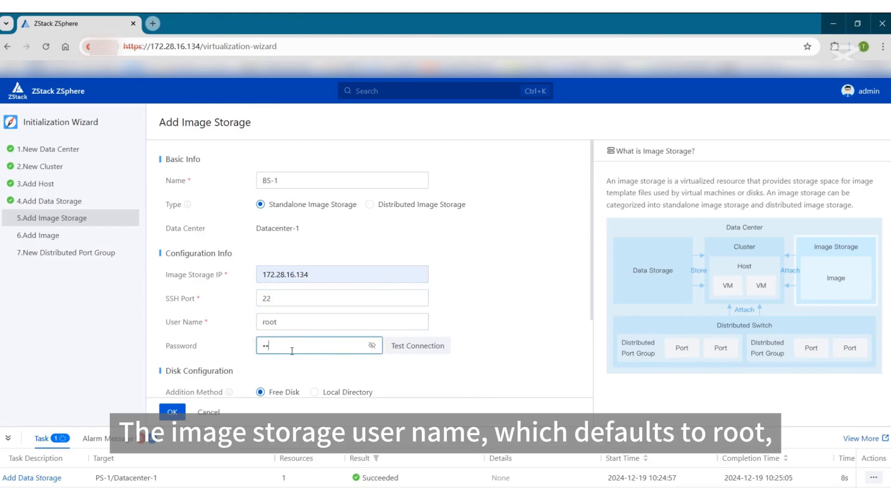
text(123)
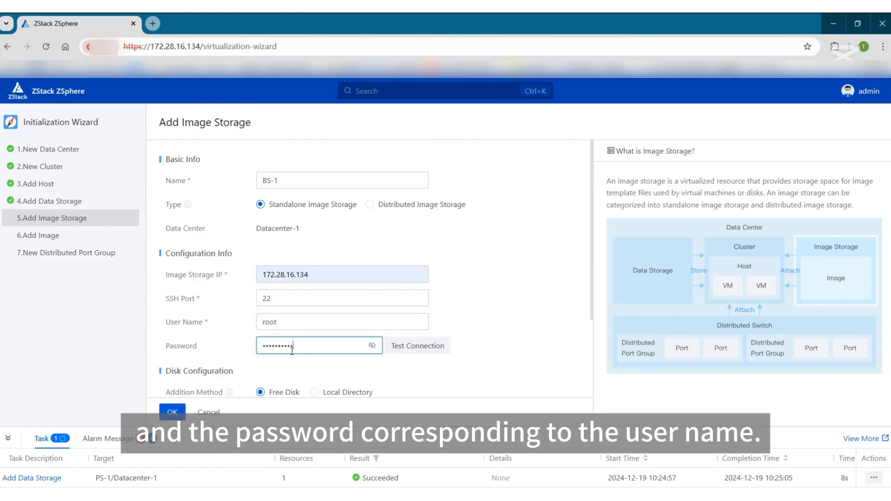
click(418, 346)
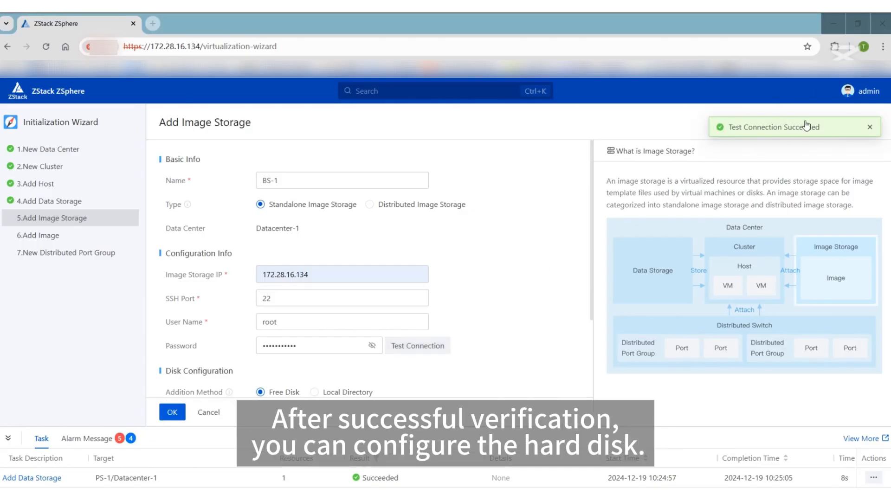
Switch BS-1 to local directory /vms_is and submit the image storage
scroll(392, 260, down, 4)
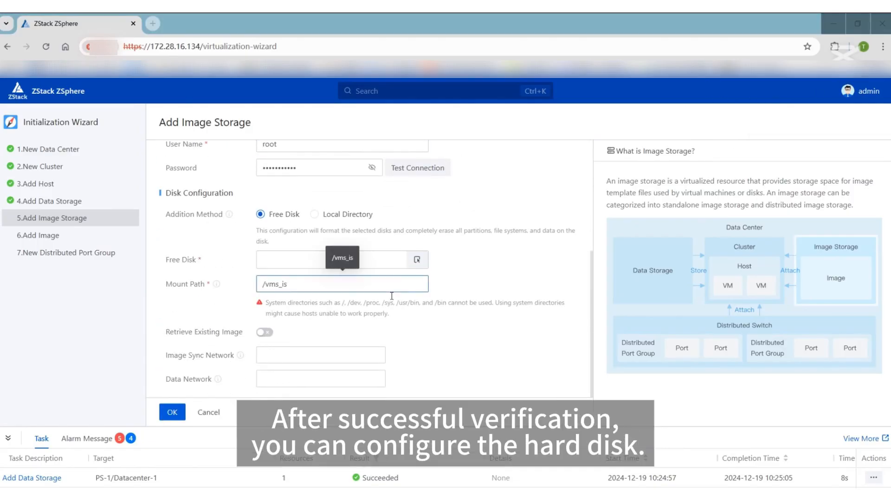
click(280, 236)
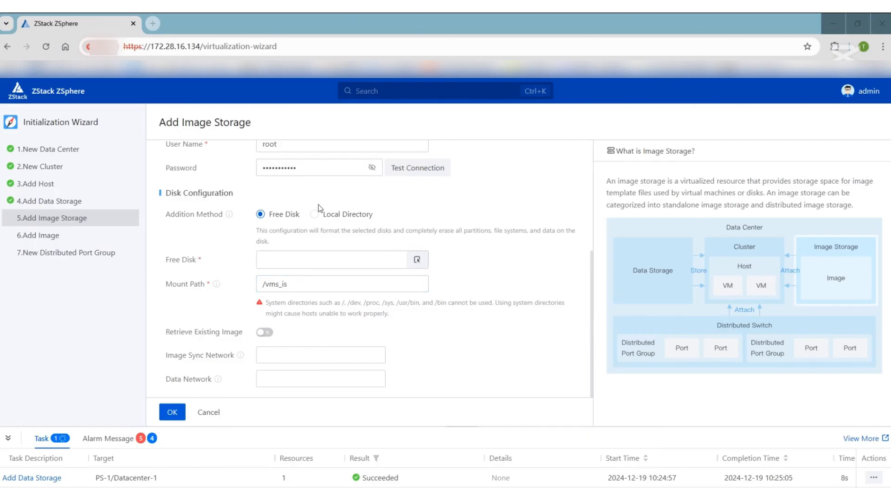
scroll(318, 205, up, 1)
click(314, 260)
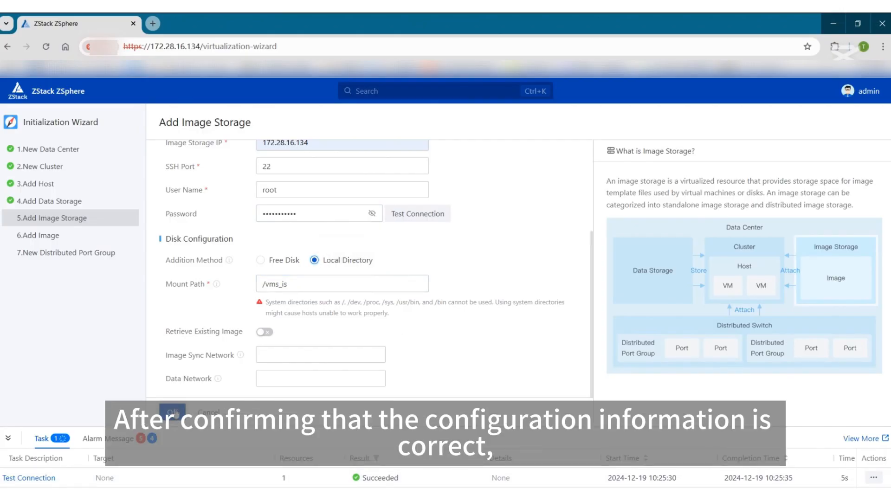
click(174, 413)
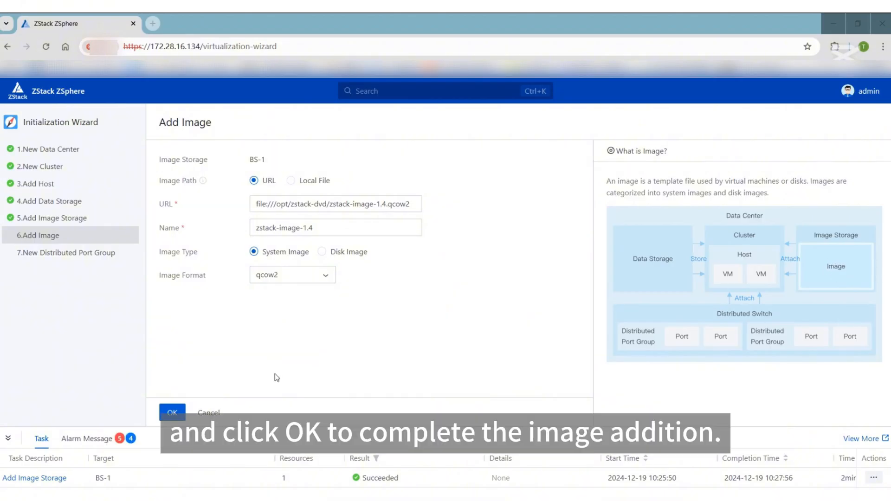
Confirm adding the qcow2 system image zstack-image-1.4 with its prefilled URL
click(175, 414)
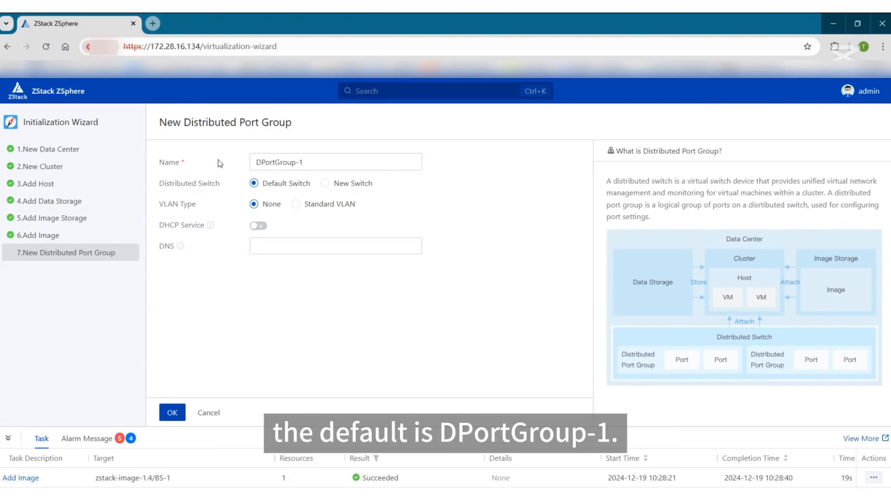
Create DPortGroup-1 on Default Switch with VLAN None, then close the Congratulations dialog
click(301, 163)
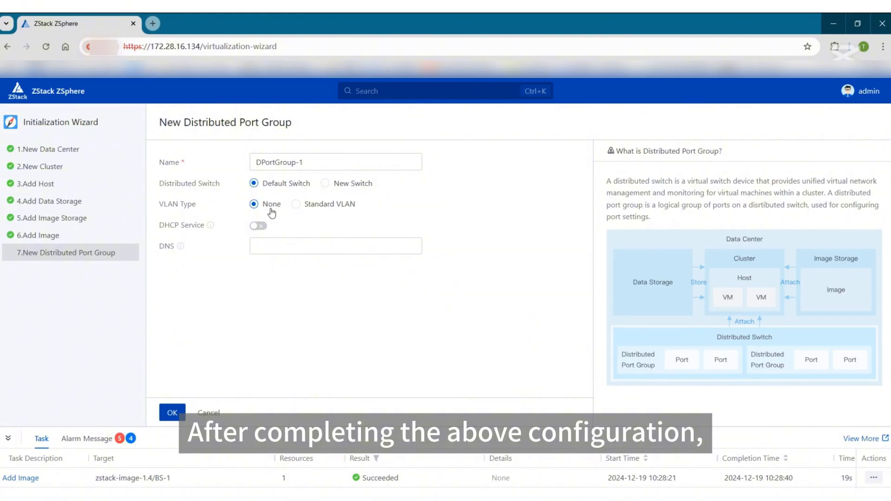
click(183, 411)
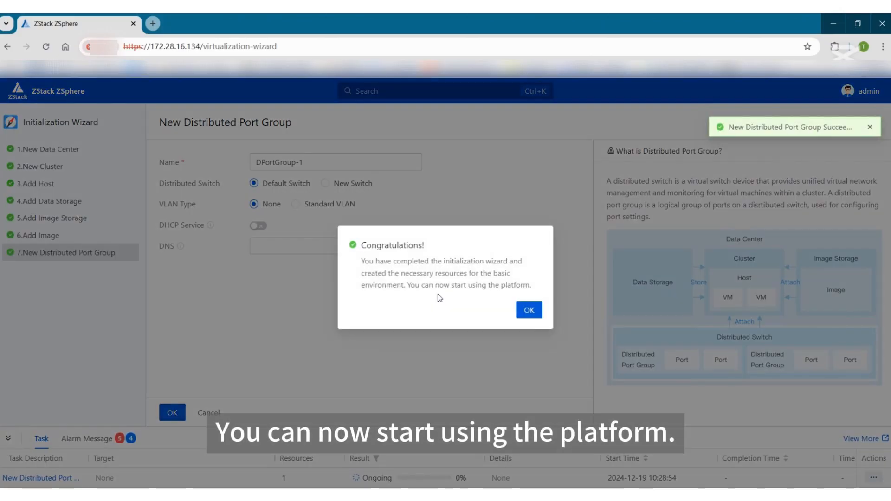
click(535, 313)
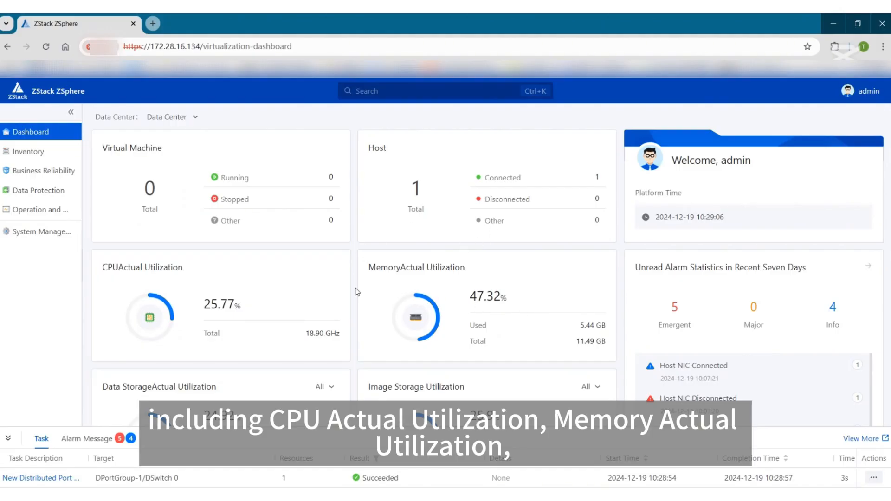
Scroll the dashboard, then open Datacenter-1, Cluster-1 and Host-1 in Inventory
scroll(487, 319, down, 3)
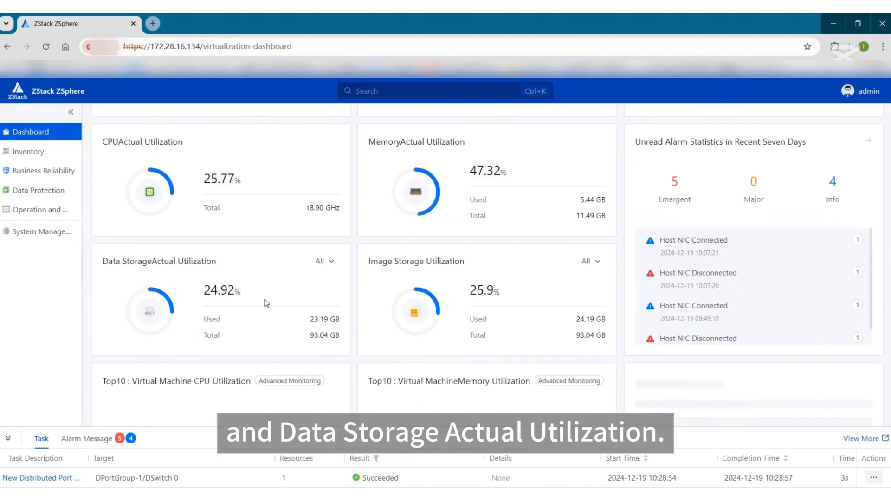
scroll(297, 297, down, 4)
click(27, 152)
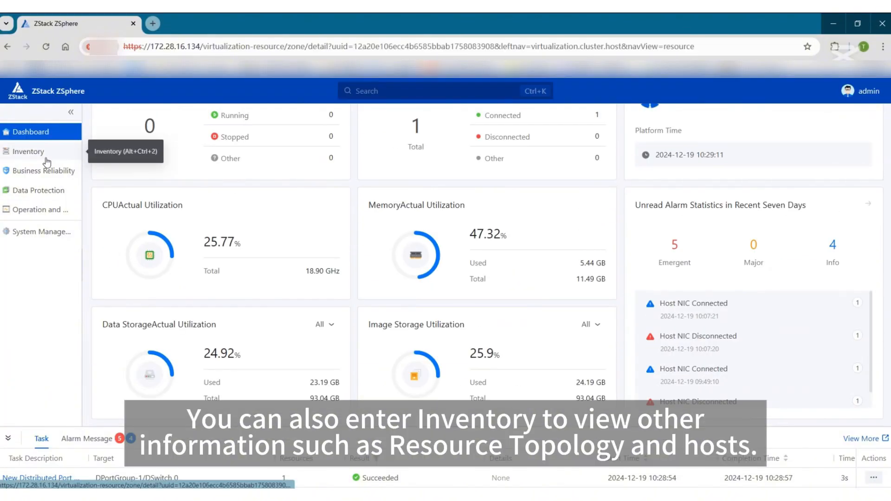
click(135, 270)
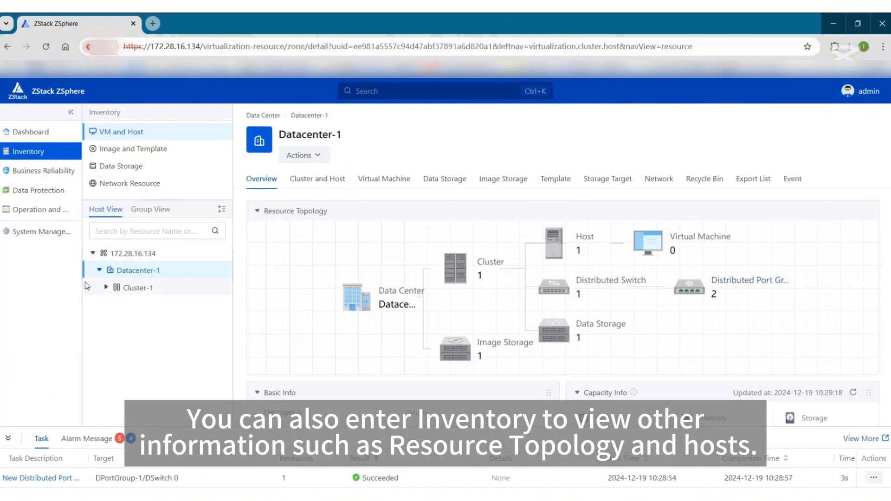
click(135, 287)
click(133, 307)
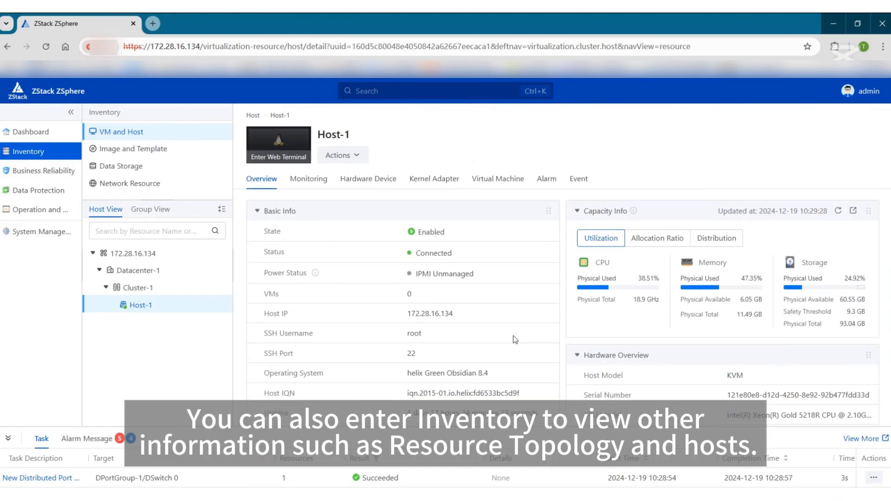